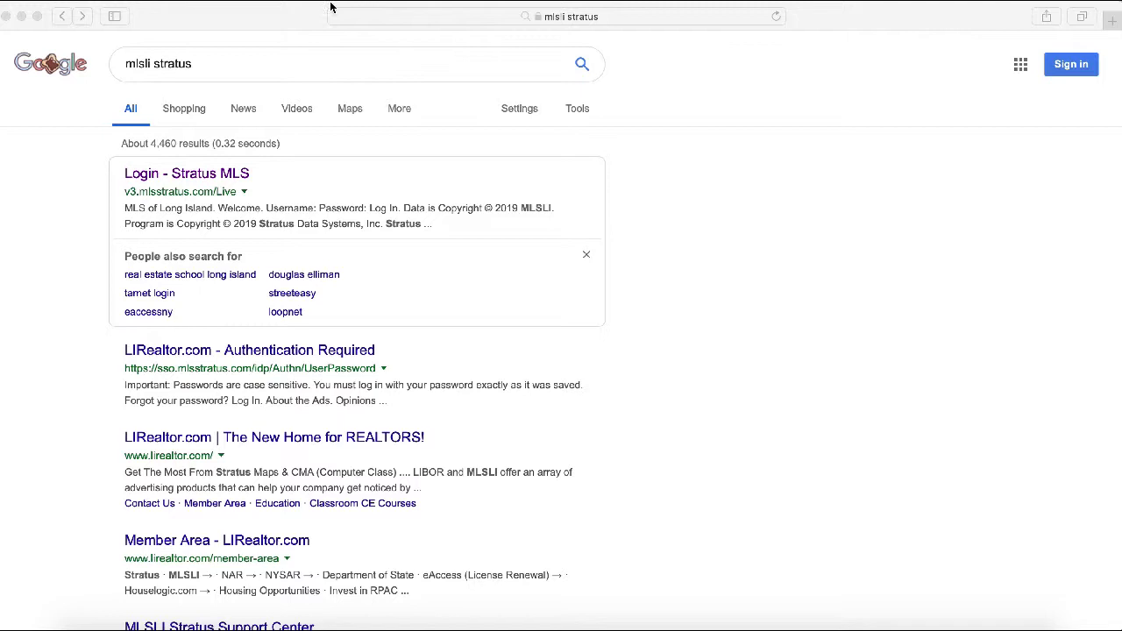
Step: Log in to Stratus MLS and go to My Listings
left_click(88, 192)
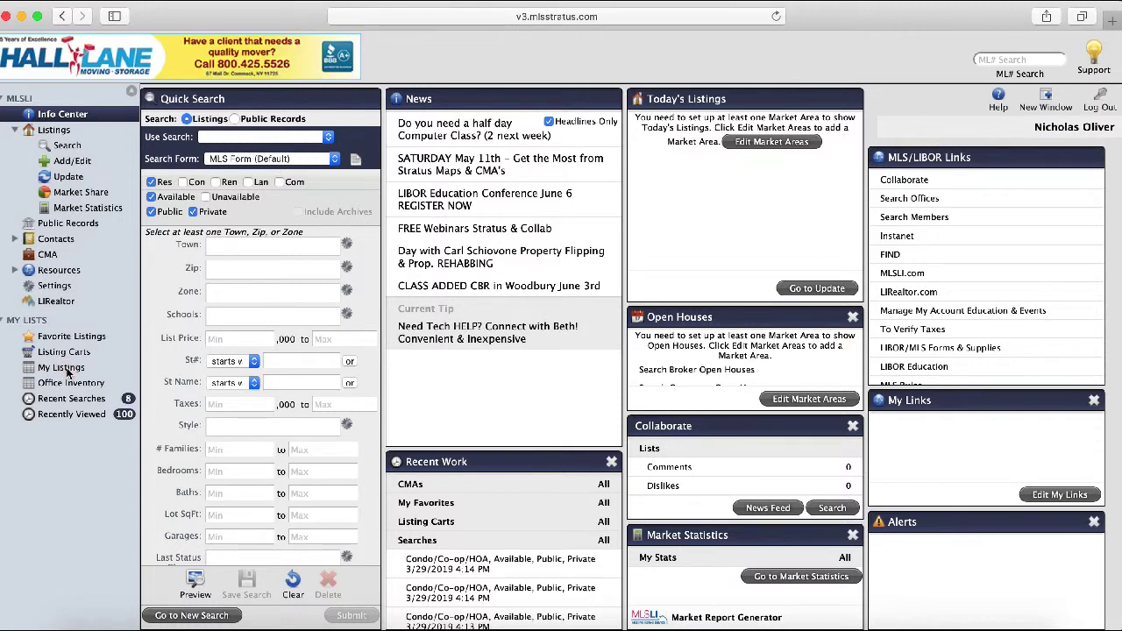
left_click(67, 372)
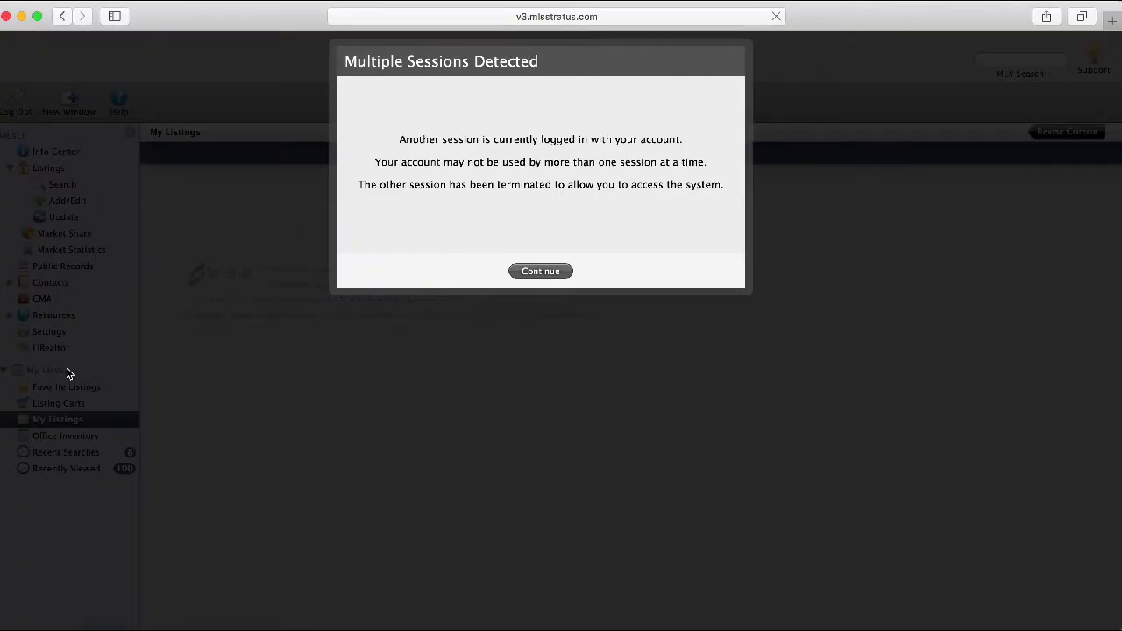
Step: Dismiss the multiple-sessions notice and open listing 99-52 66th Rd for editing
left_click(537, 272)
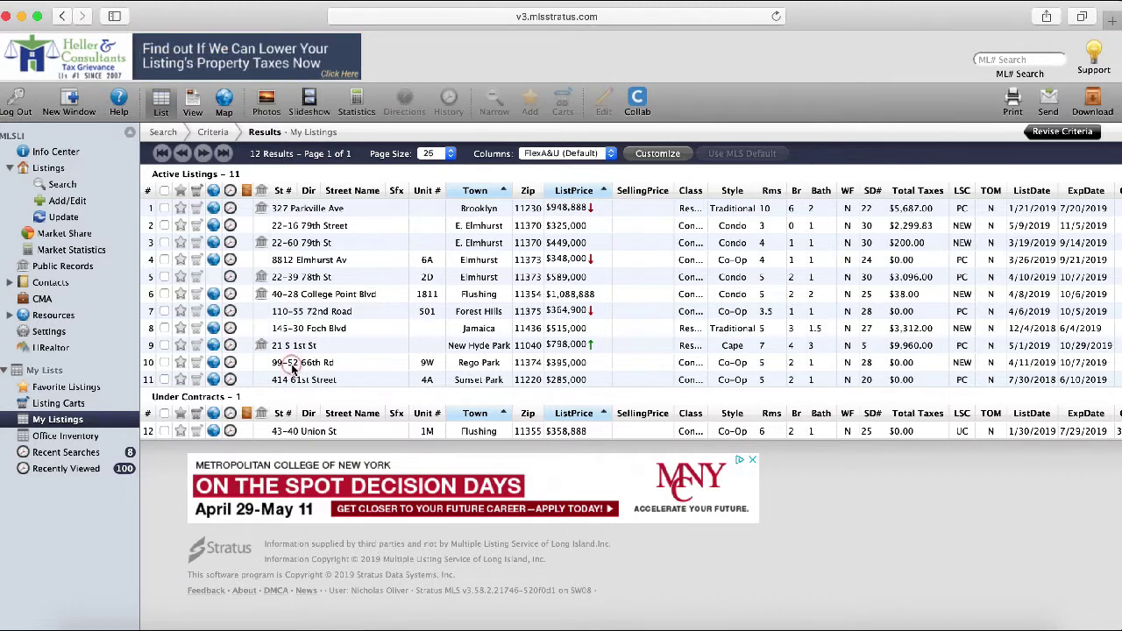
left_click(293, 368)
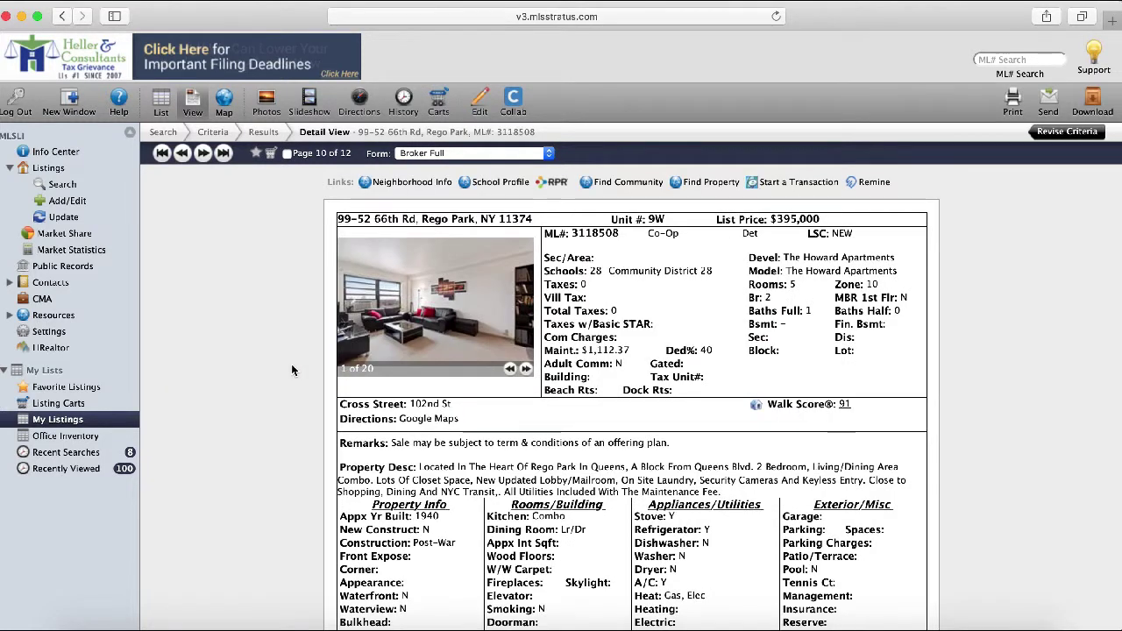
left_click(480, 103)
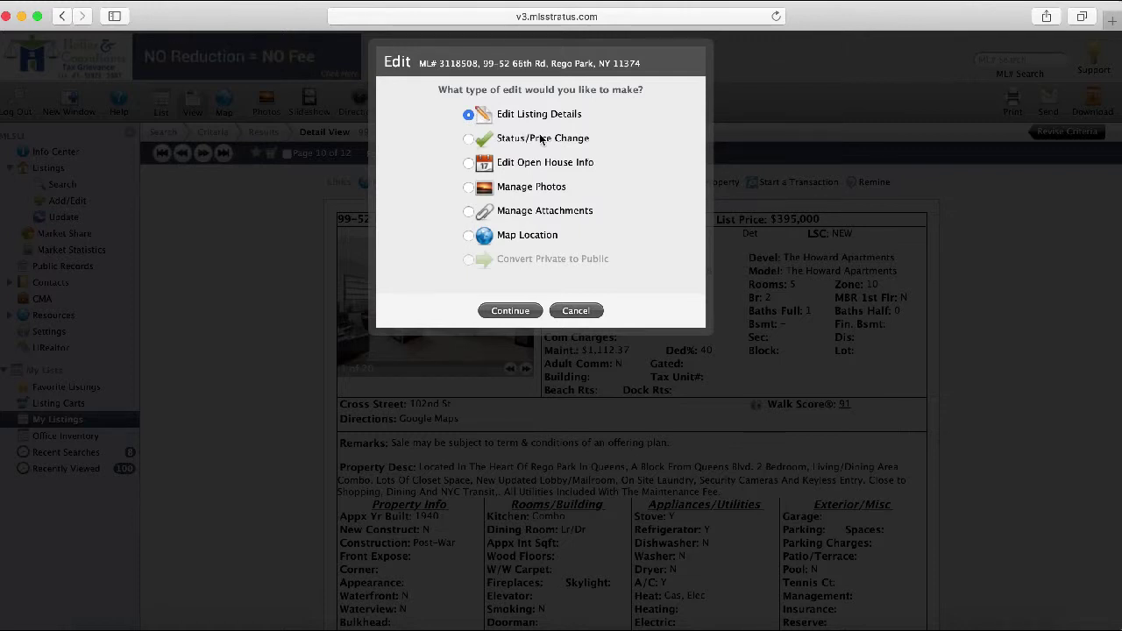
Step: Choose a Status/Price Change edit and review the Selling Broker Acted As options
left_click(469, 139)
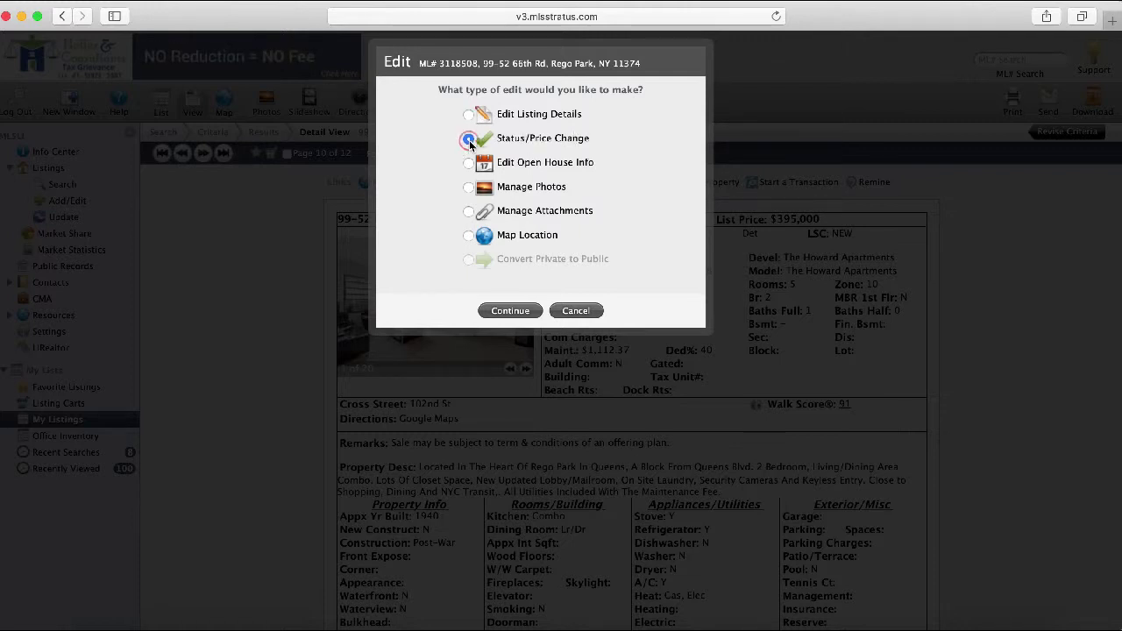
left_click(520, 312)
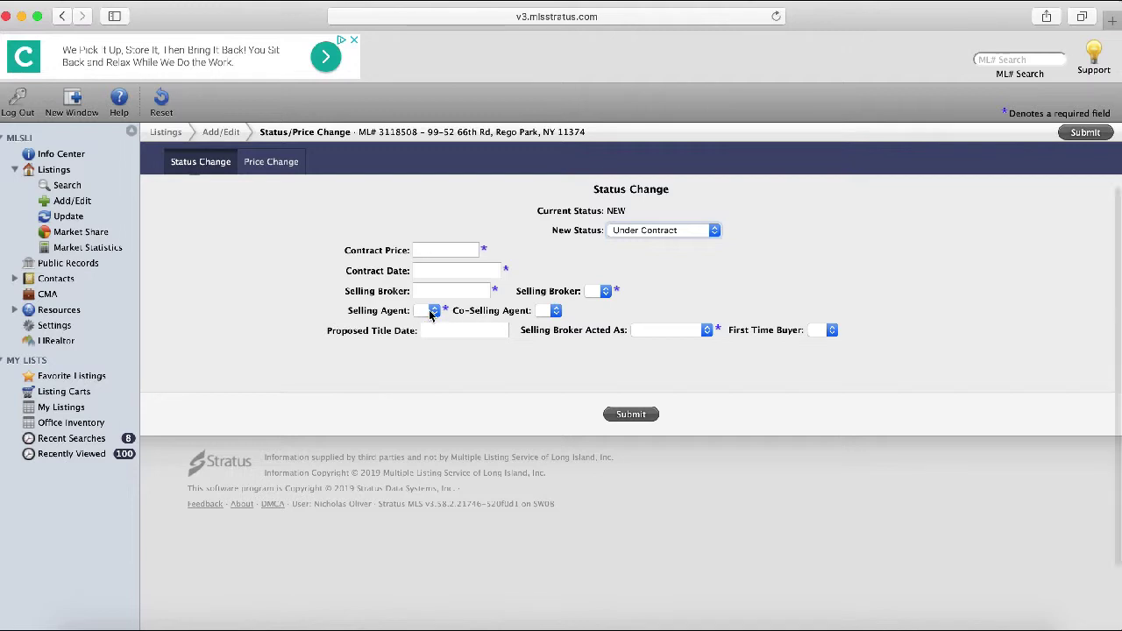
left_click(646, 331)
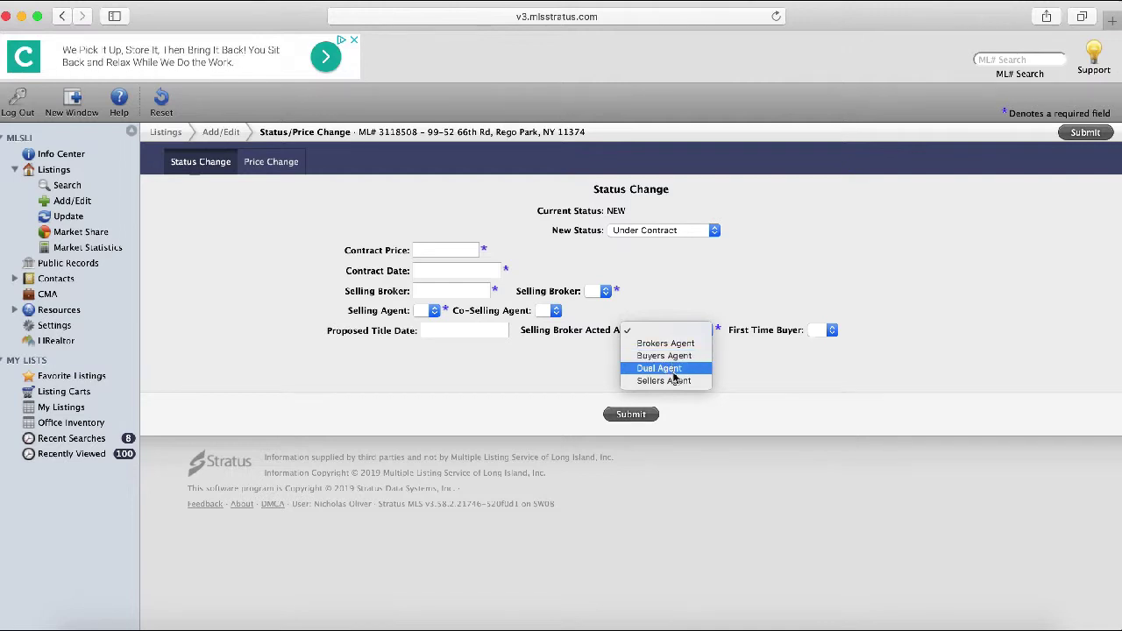
left_click(739, 356)
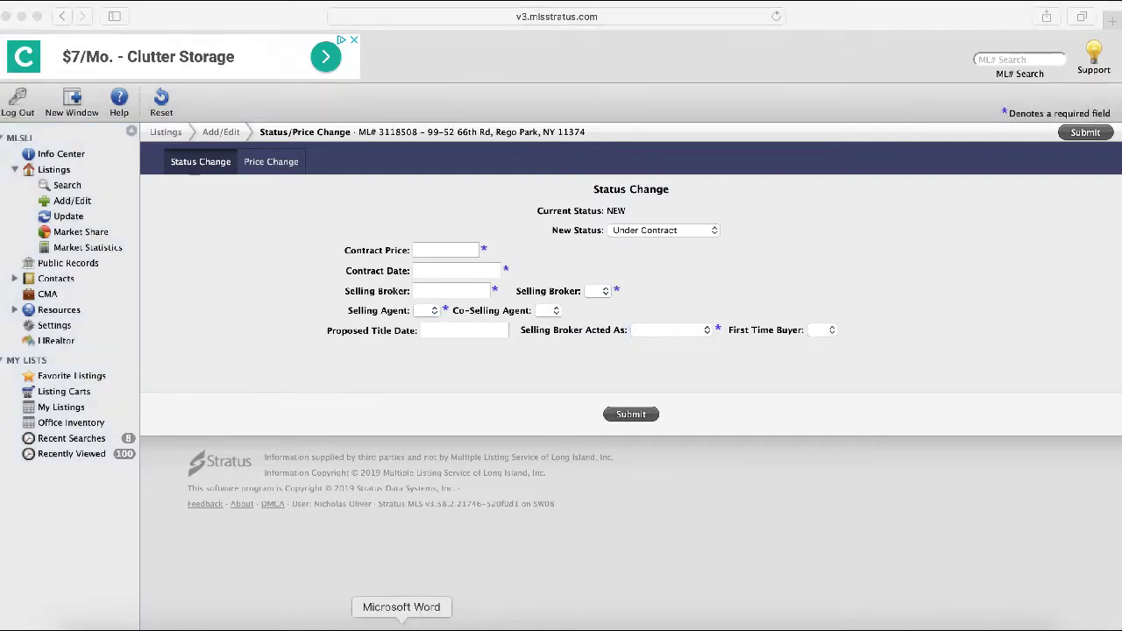
left_click(401, 625)
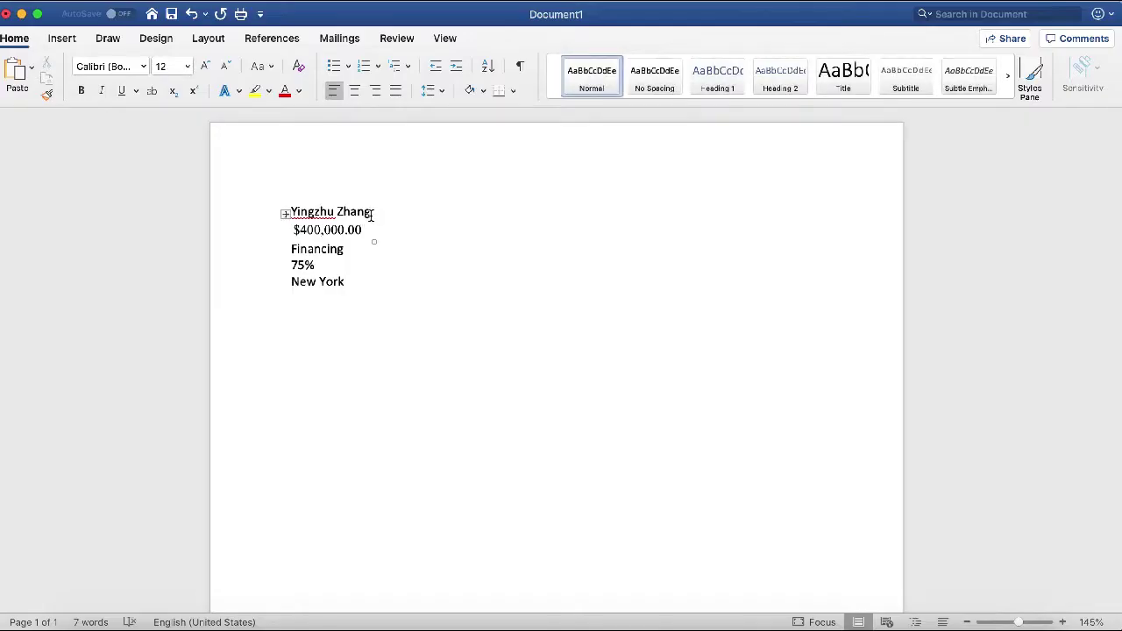
left_click_drag(372, 214, 299, 214)
key("super+Tab")
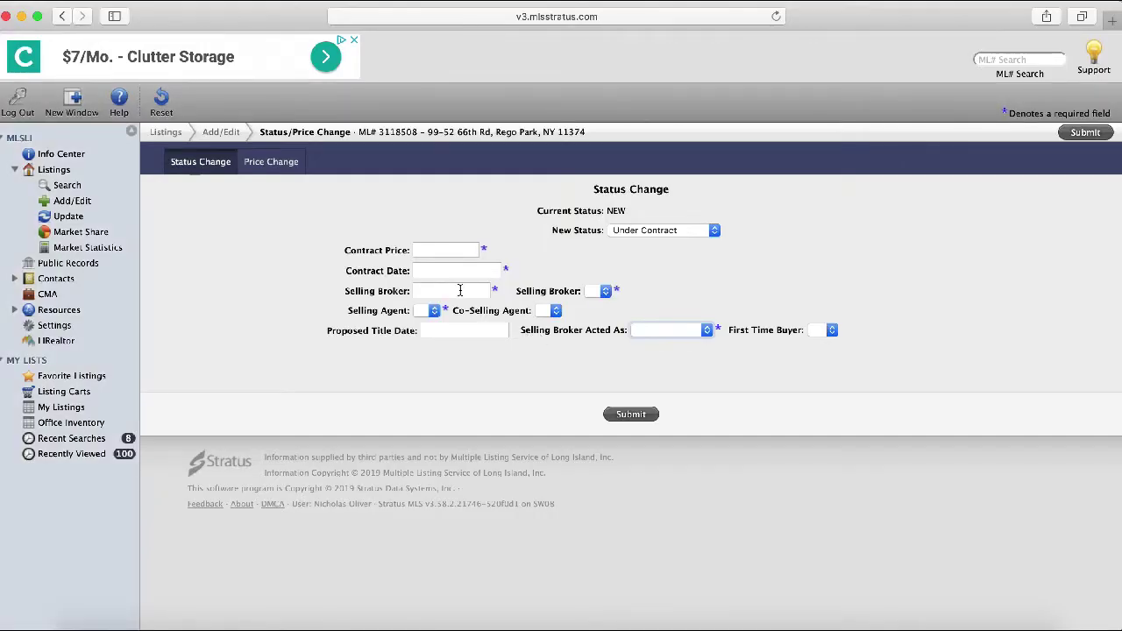
Step: Keep Under Contract status, enter contract price 400000 and contract date 5/10/2019
left_click(648, 232)
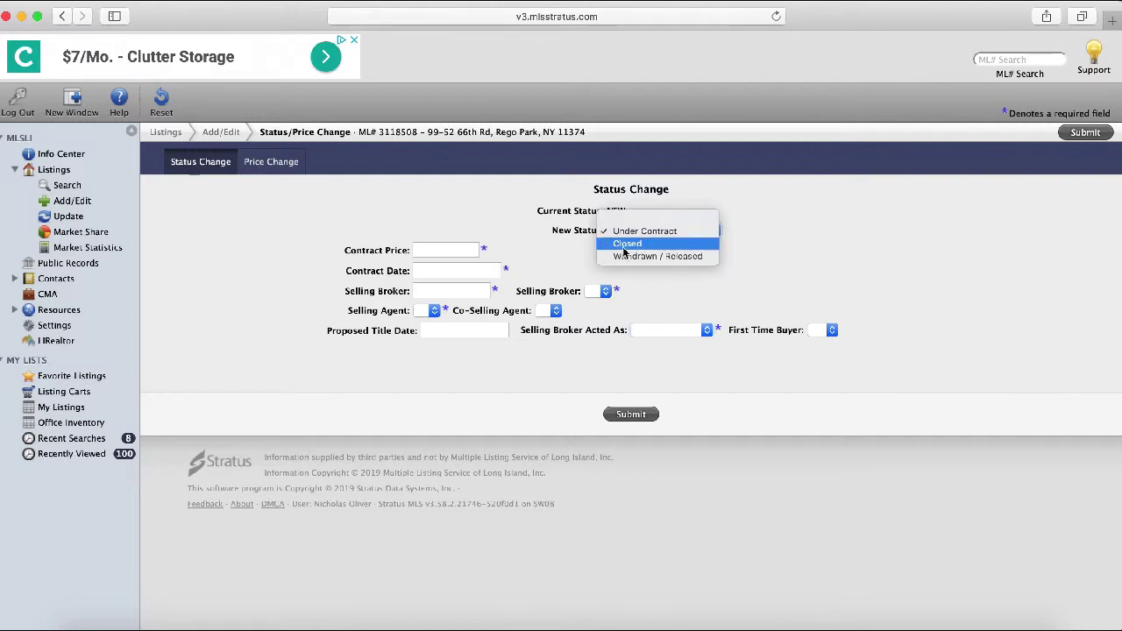
left_click(576, 245)
left_click(466, 250)
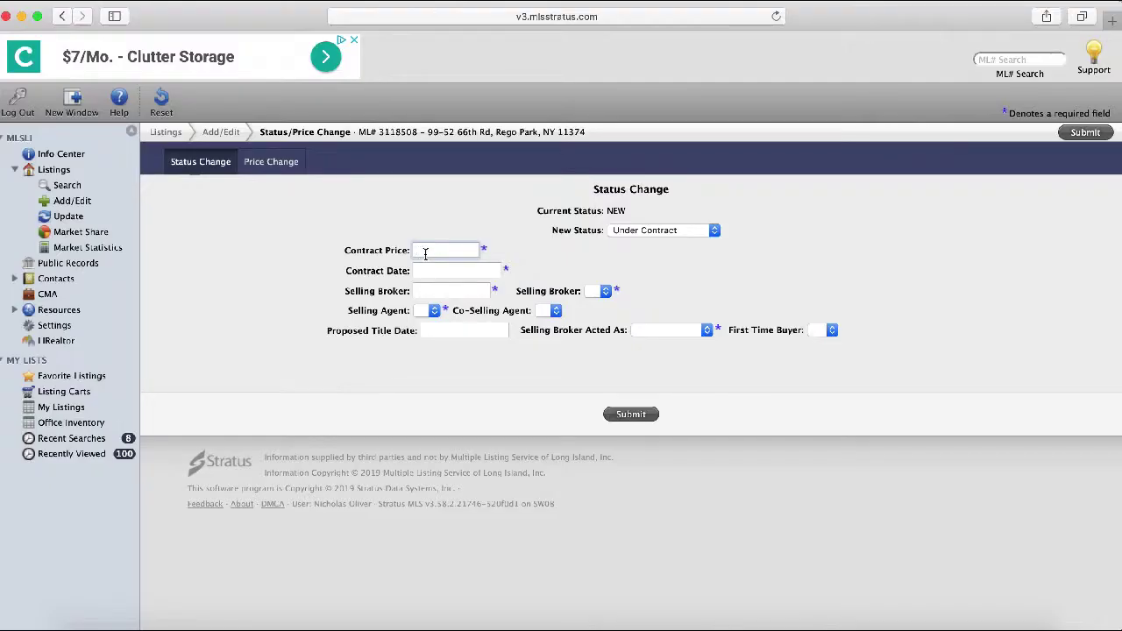
type("400000")
left_click(426, 270)
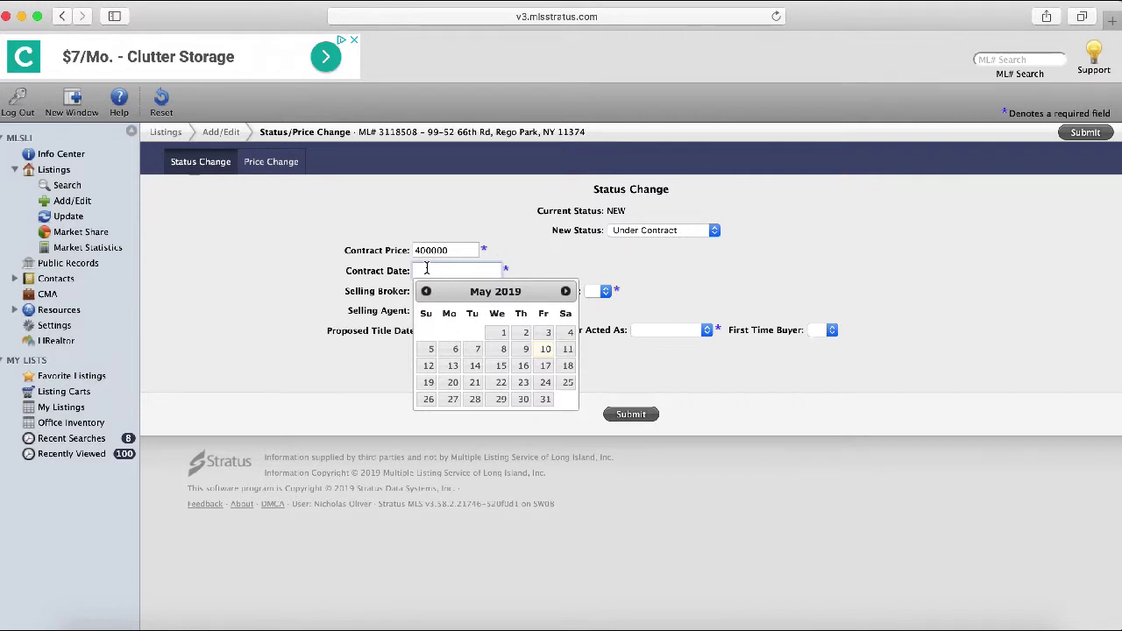
left_click(545, 351)
Step: Set selling broker HomeDex Real Estate LLC with Drakakis as agent and Oliver as co-agent
left_click(459, 290)
type("home")
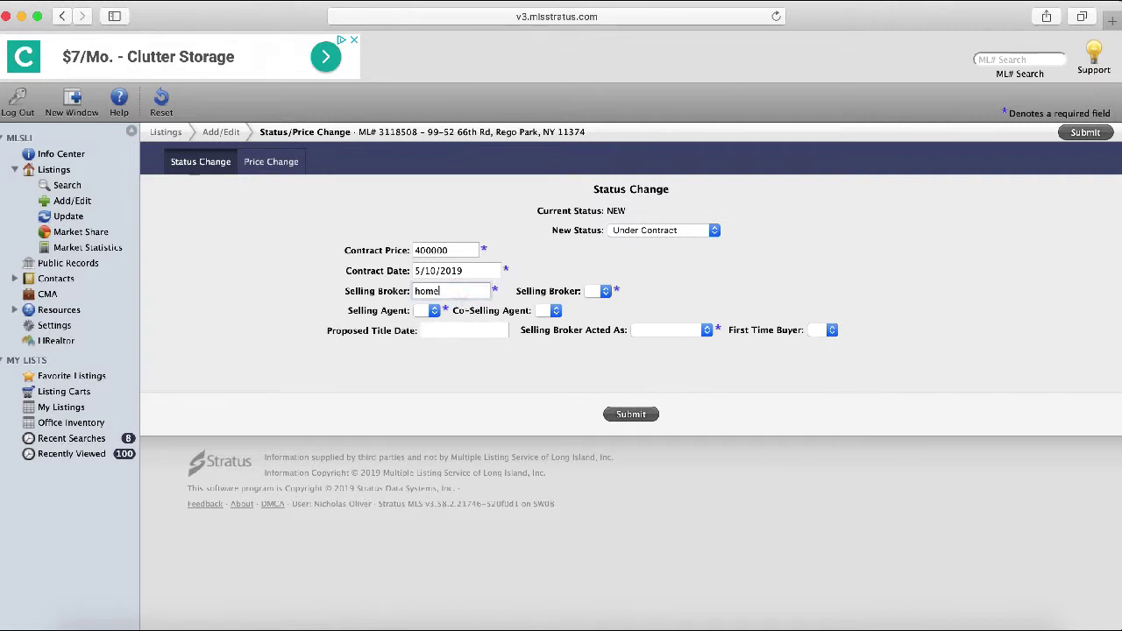
type("dax")
key("BackSpace")
key("BackSpace")
left_click(501, 289)
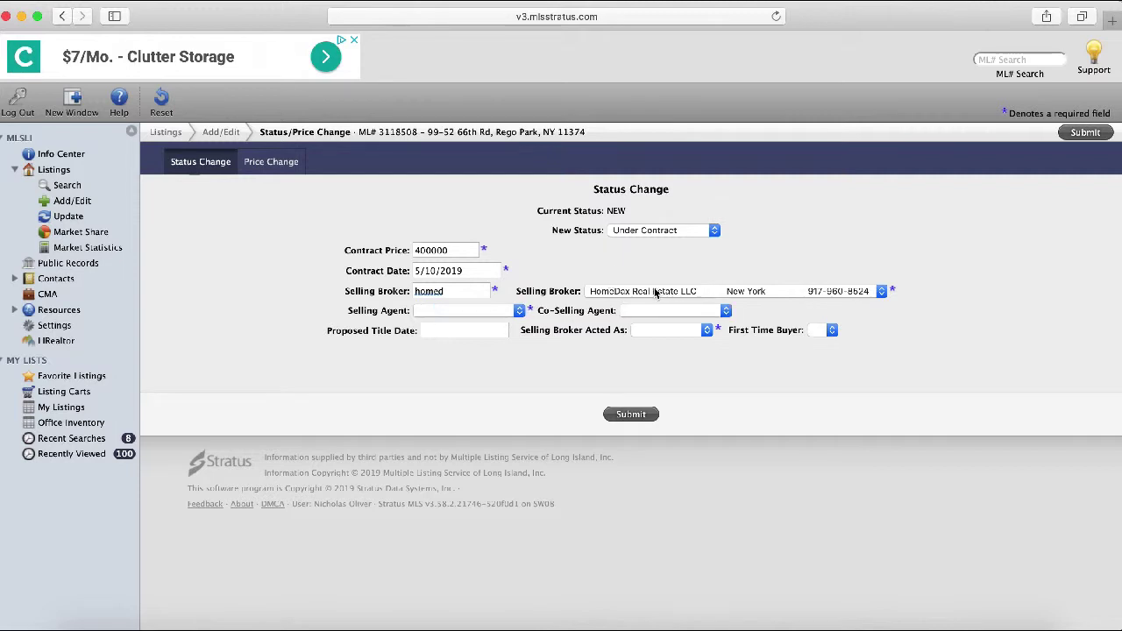
left_click(508, 309)
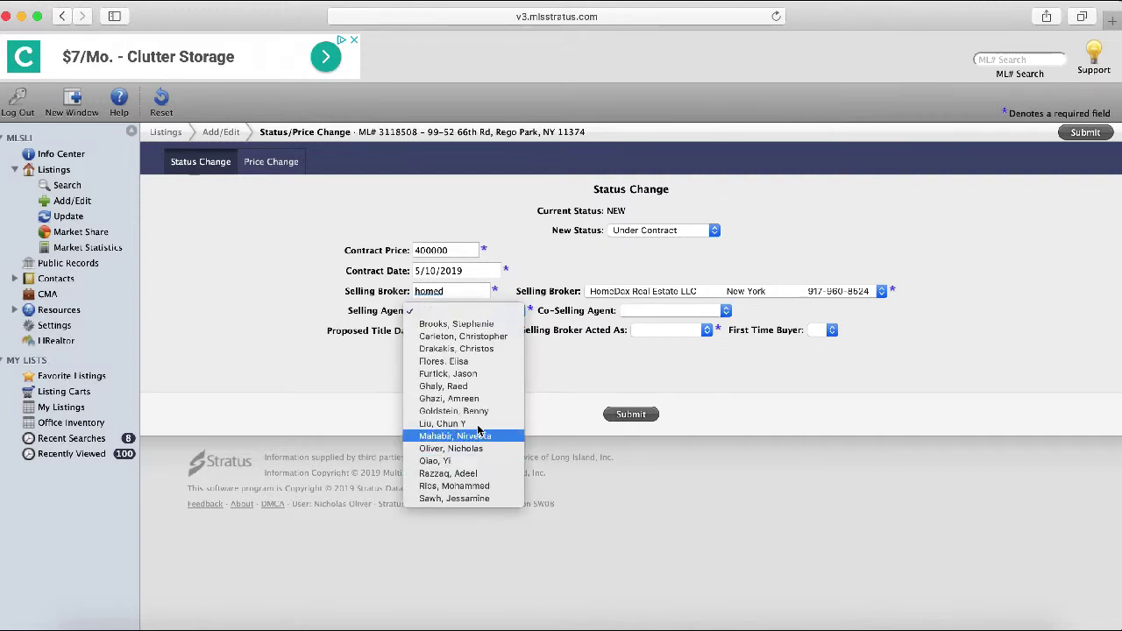
left_click(479, 349)
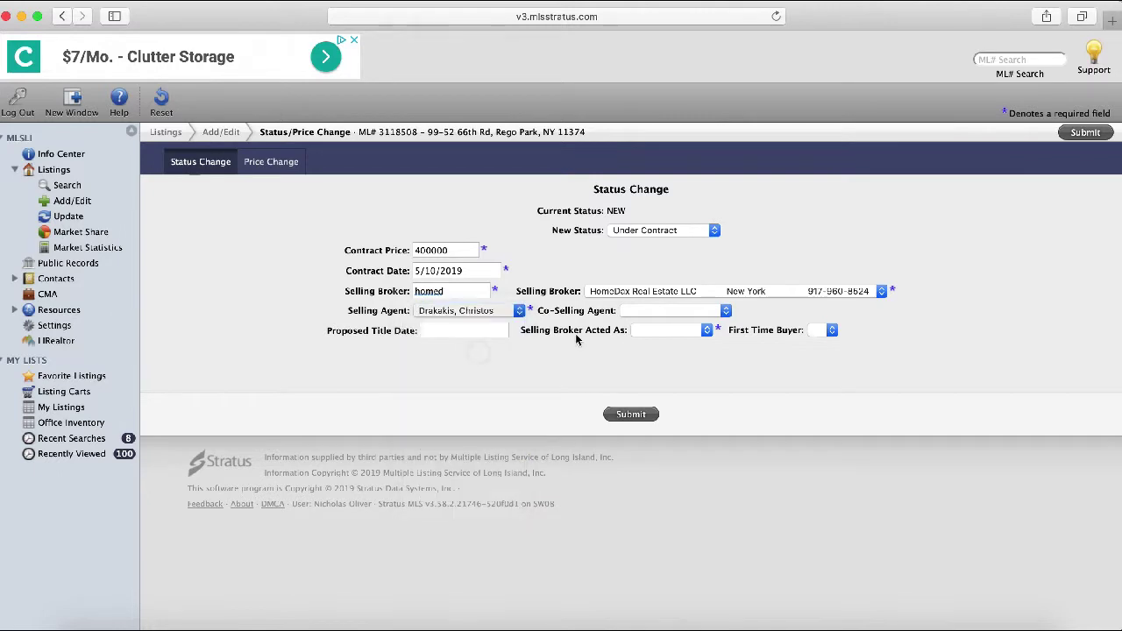
left_click(647, 311)
left_click(660, 448)
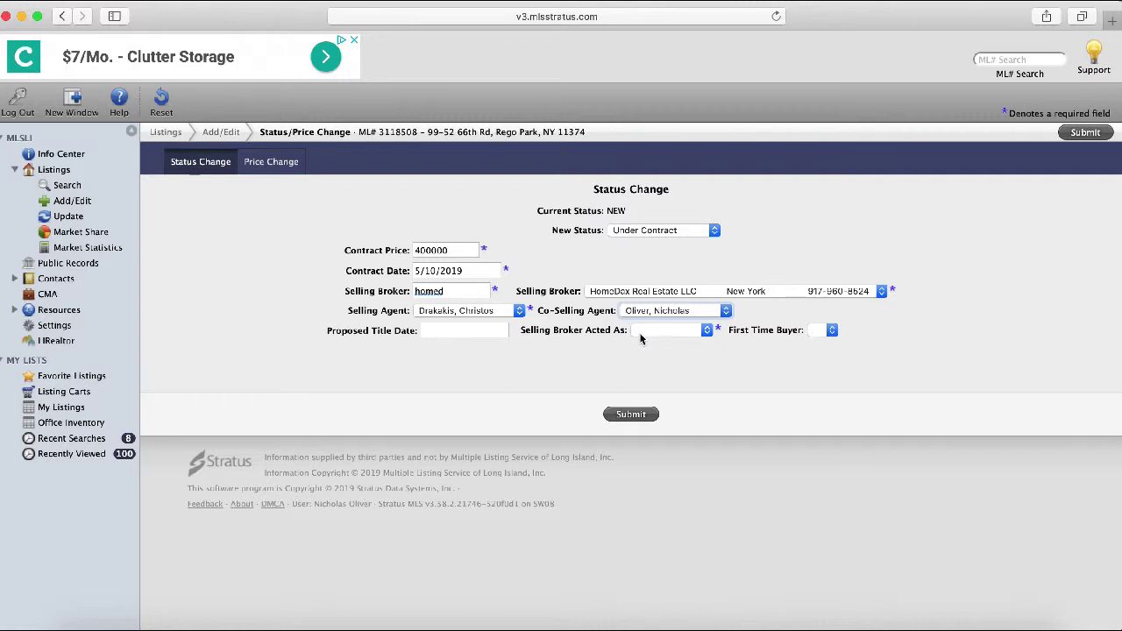
left_click(643, 332)
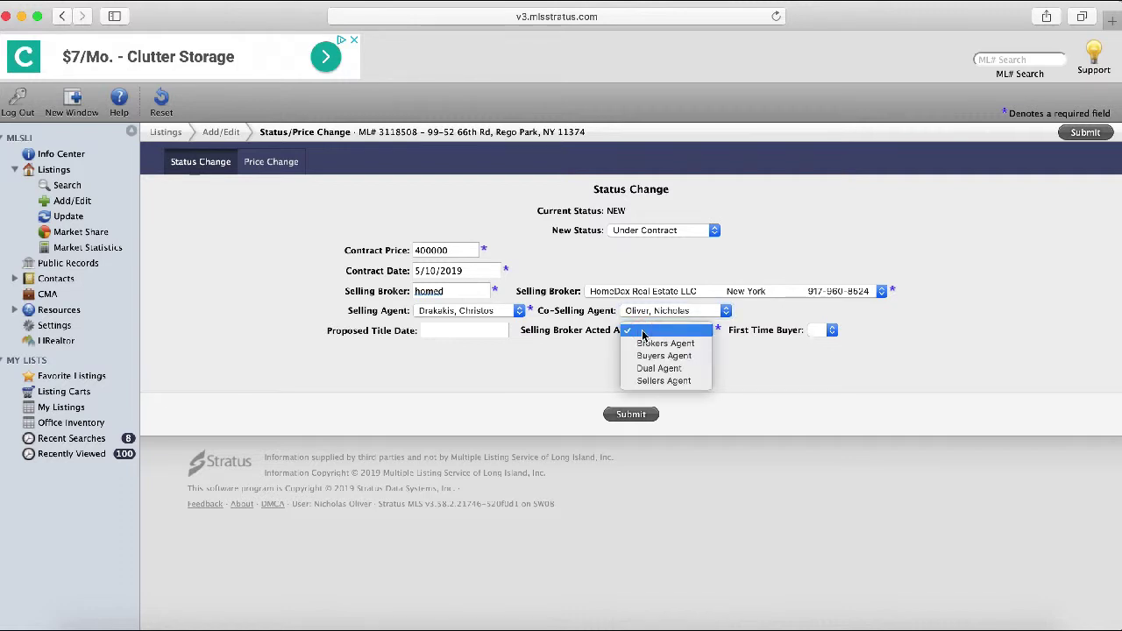
Step: Set broker role to Sellers Agent, submit the Under Contract change, and acknowledge success
left_click(668, 382)
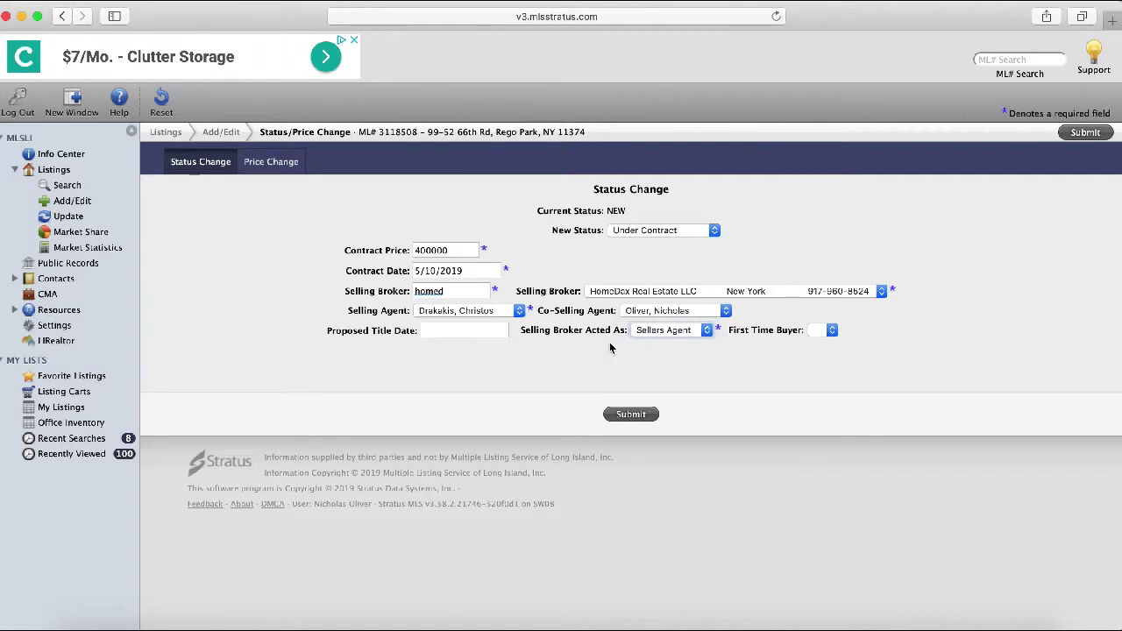
left_click(598, 354)
left_click(633, 414)
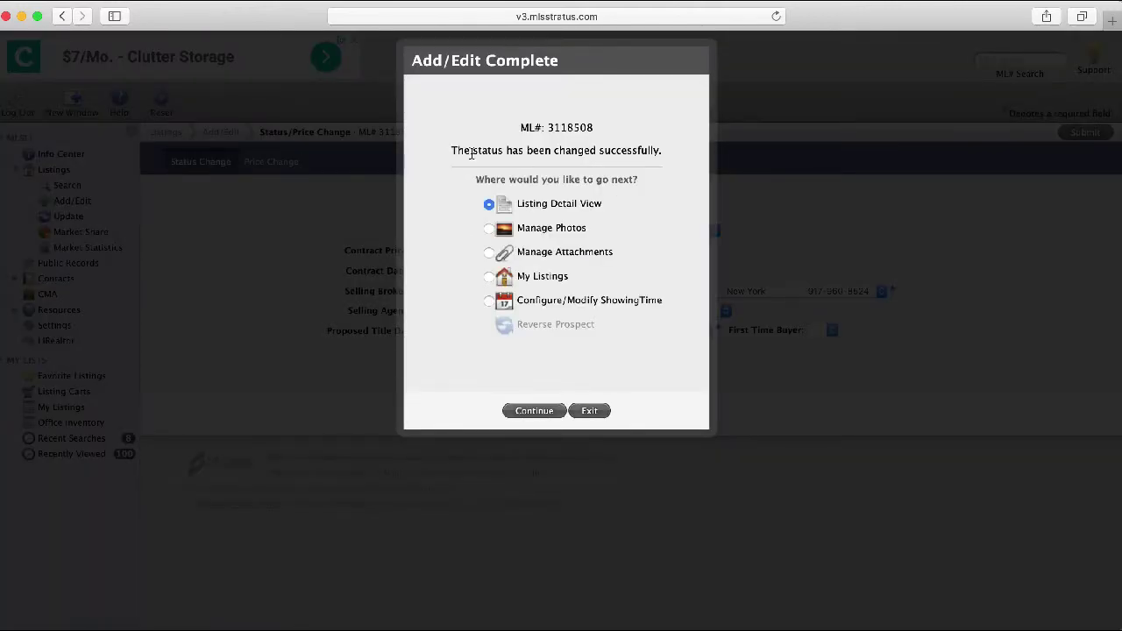
left_click(584, 415)
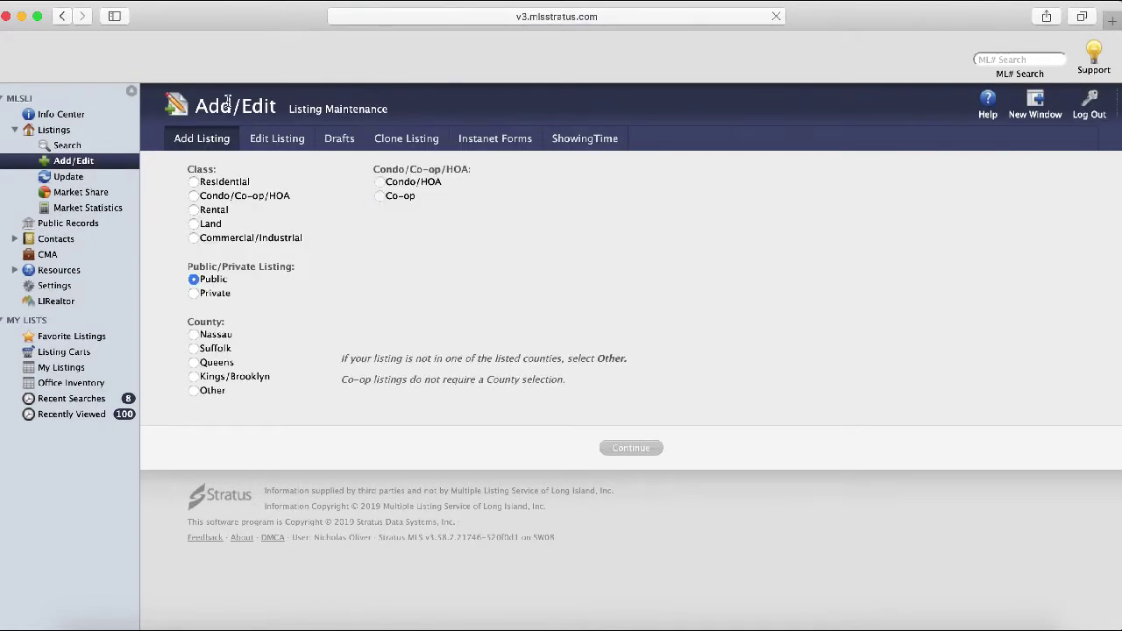
Step: Return to the My Listings results table
left_click(61, 369)
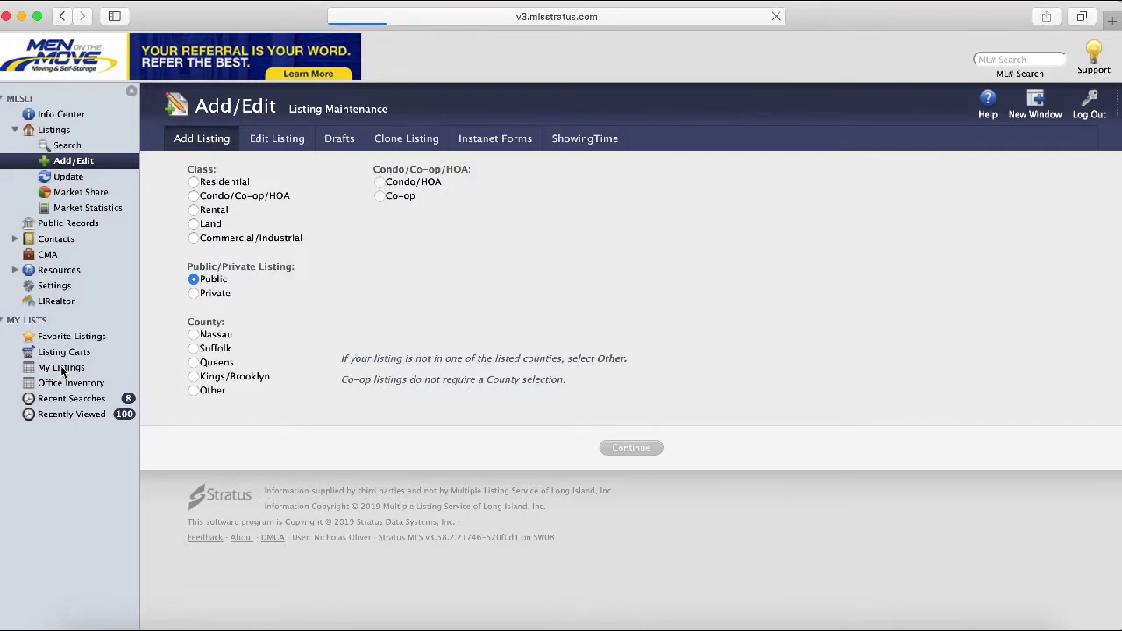